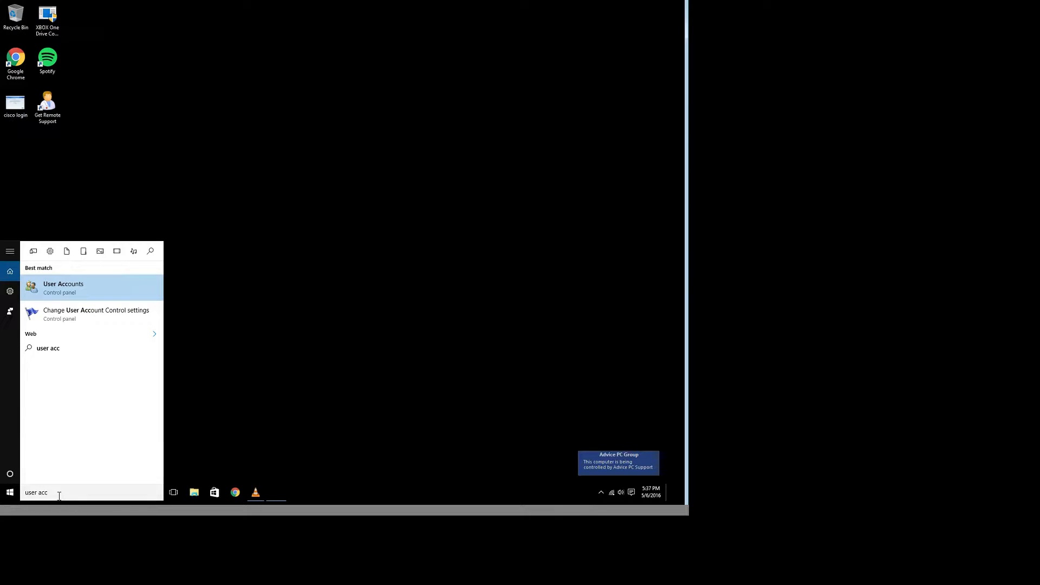
Step: From User Accounts, look at the Microsoft account, then return to the list of the PC's three accounts
click(59, 289)
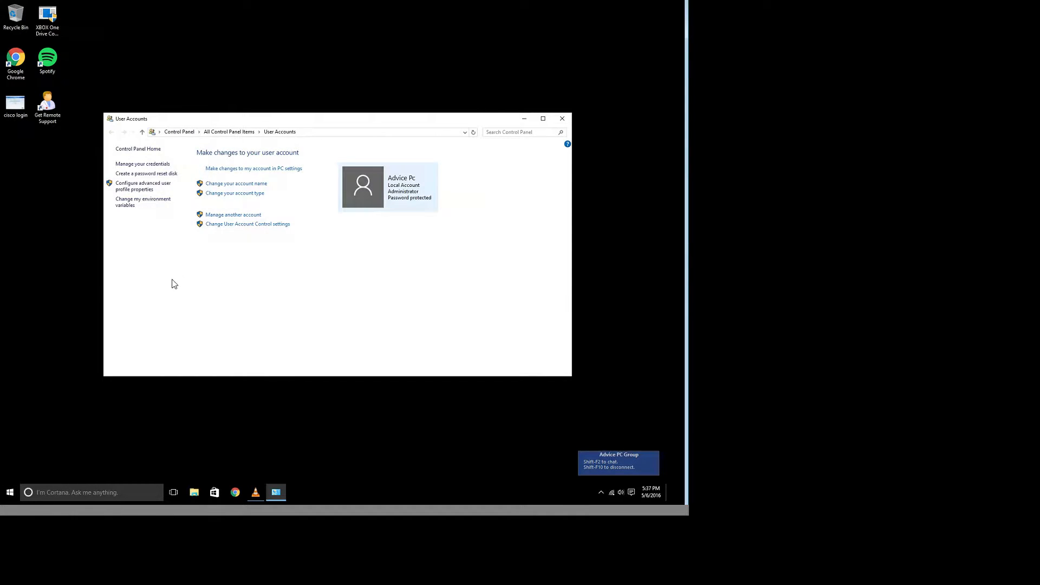
click(232, 217)
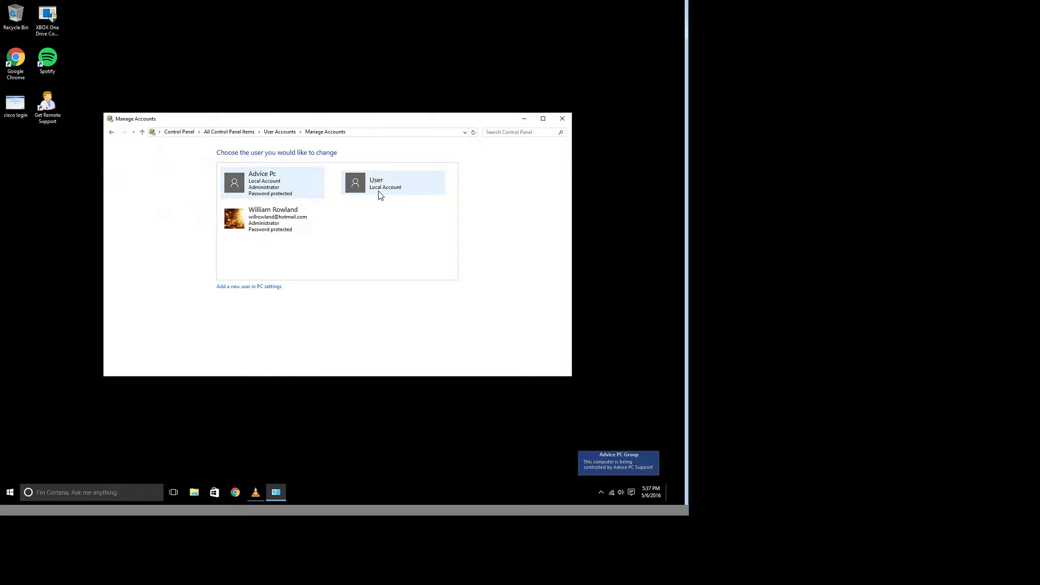
click(274, 222)
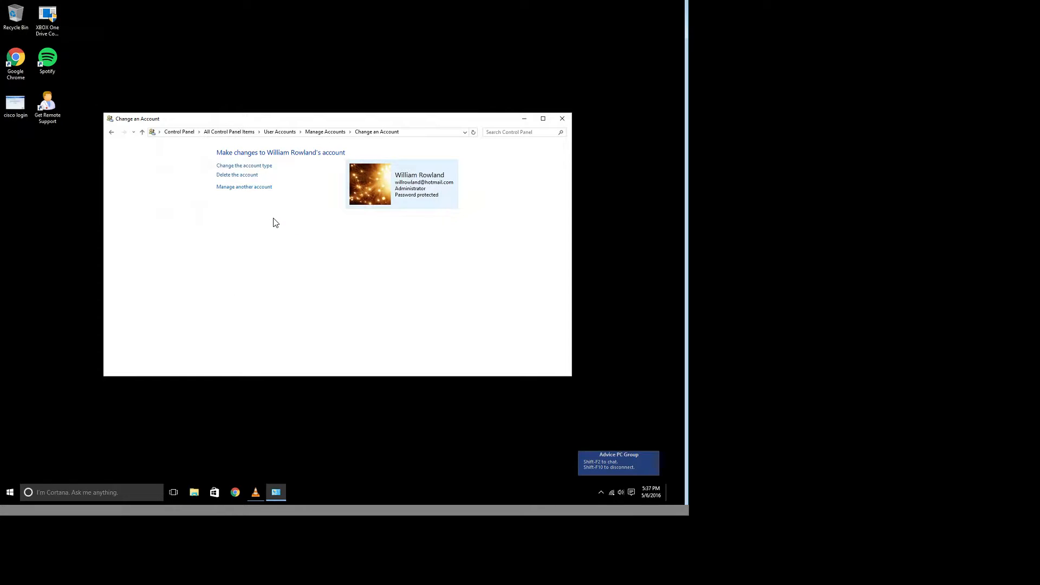
click(238, 187)
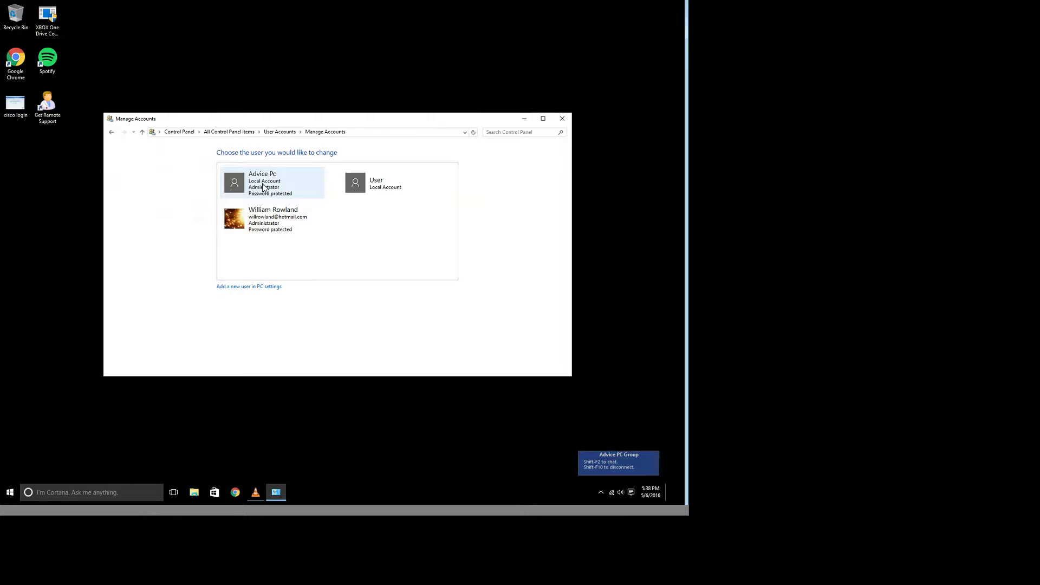
Step: Open the Change an Account page for the local, password-protected administrator account
click(264, 188)
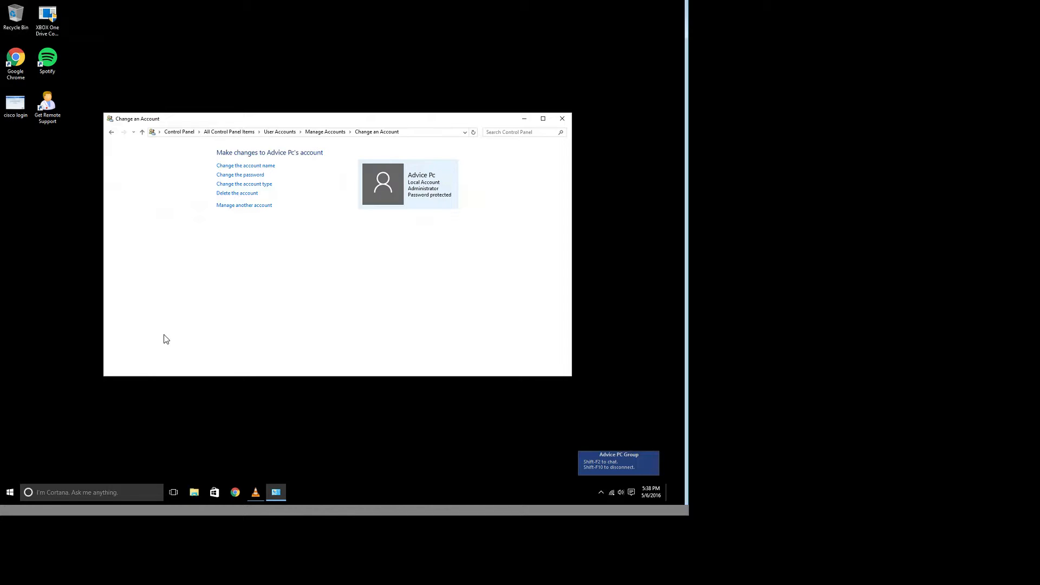
Step: Sign out of the current account through the Start button's right-click Shut down or sign out menu
click(10, 493)
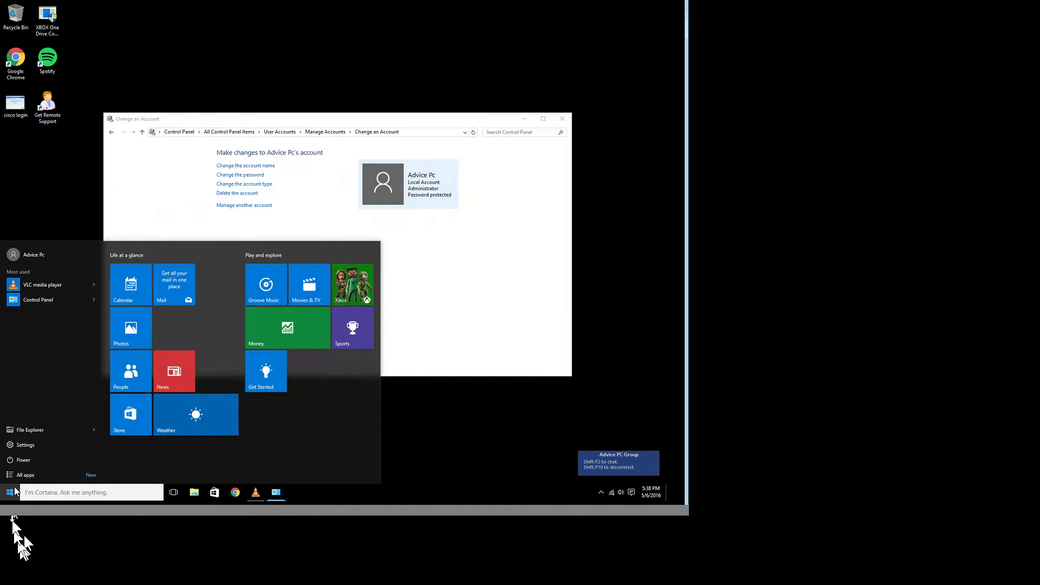
click(26, 465)
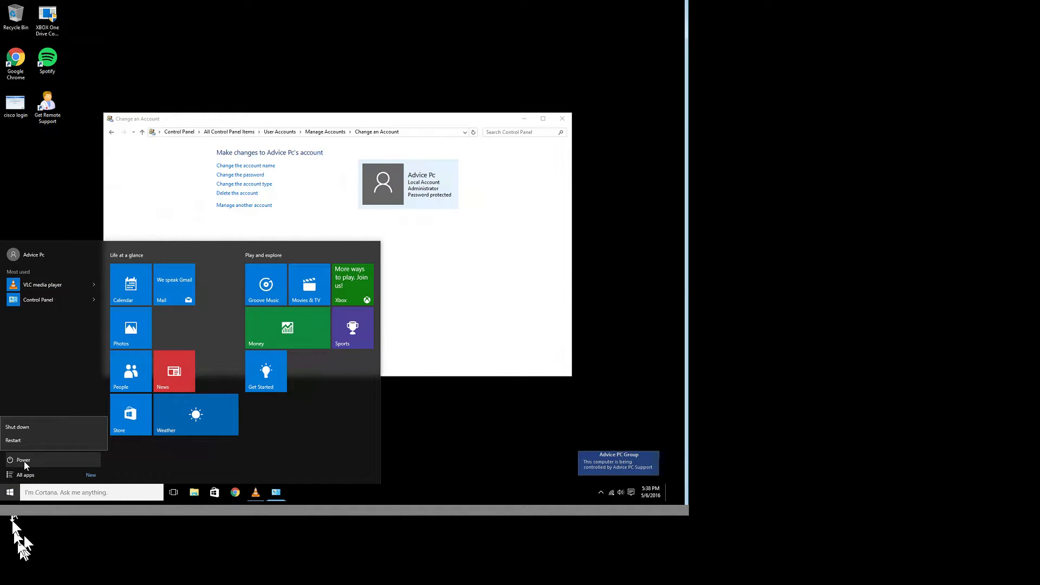
right_click(13, 495)
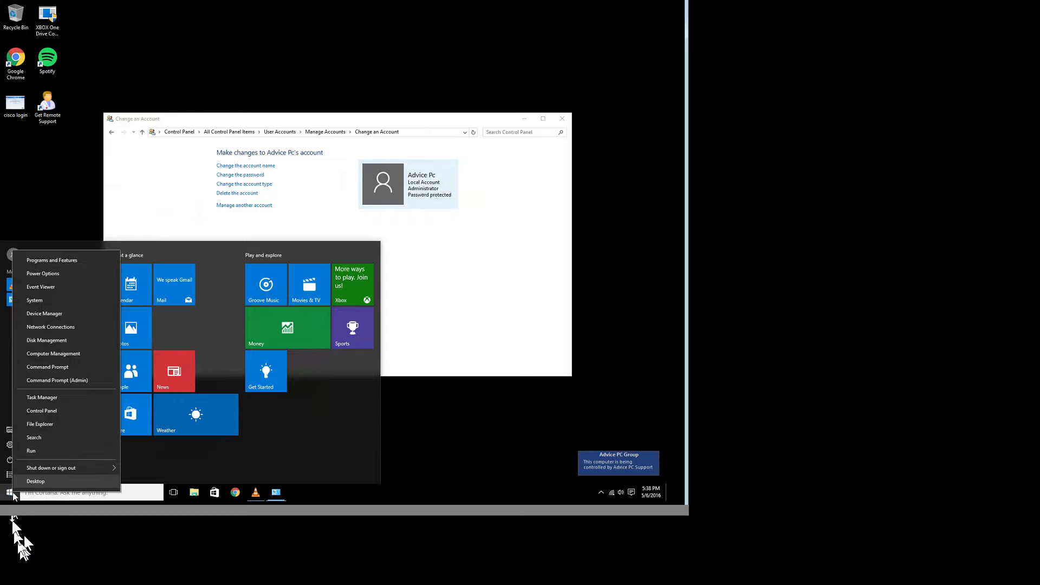
mouse_move(90, 469)
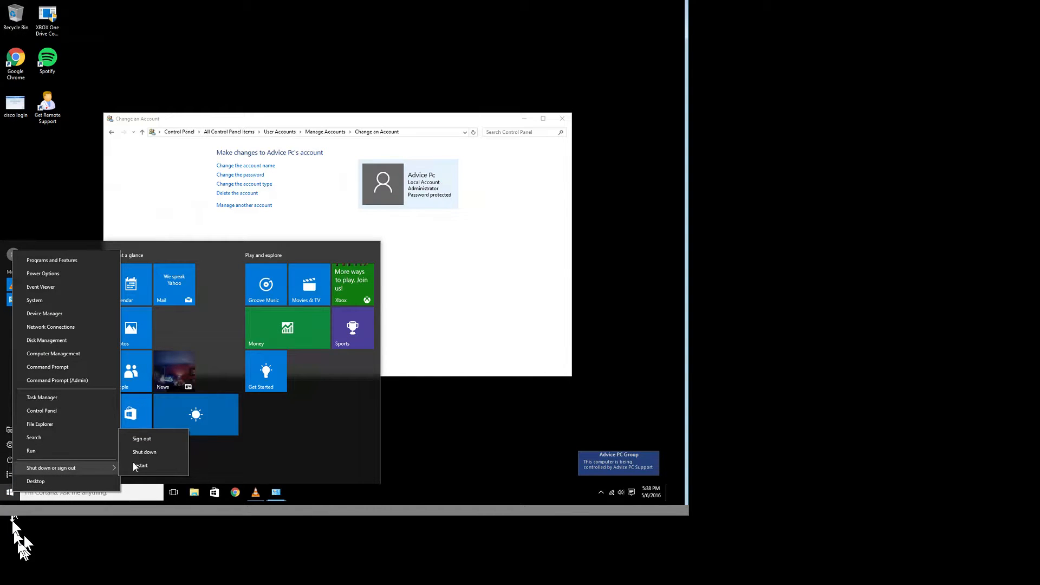
click(148, 438)
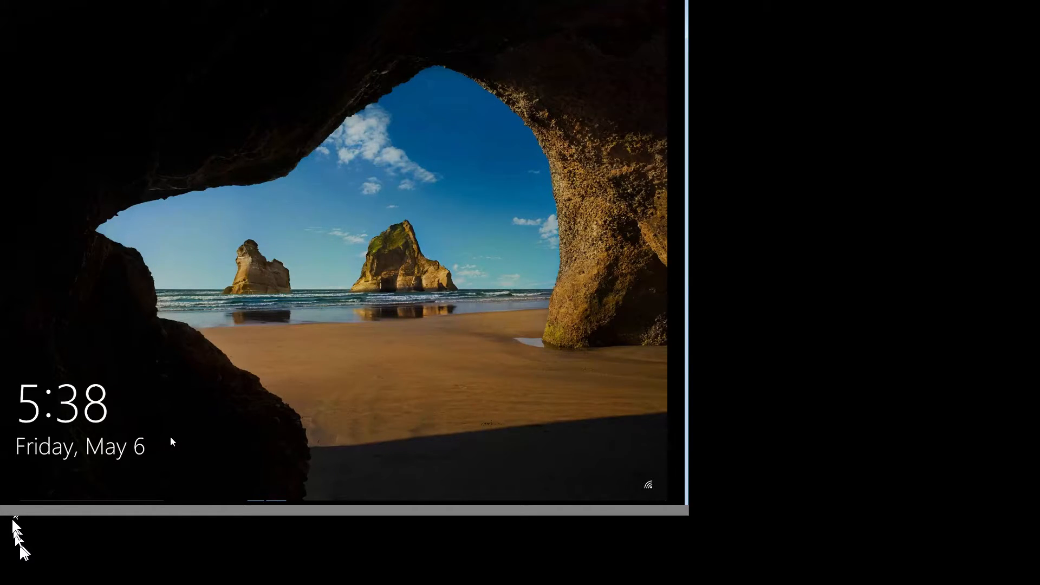
Step: Sign in as the Microsoft account user with its password from the lock screen
click(170, 437)
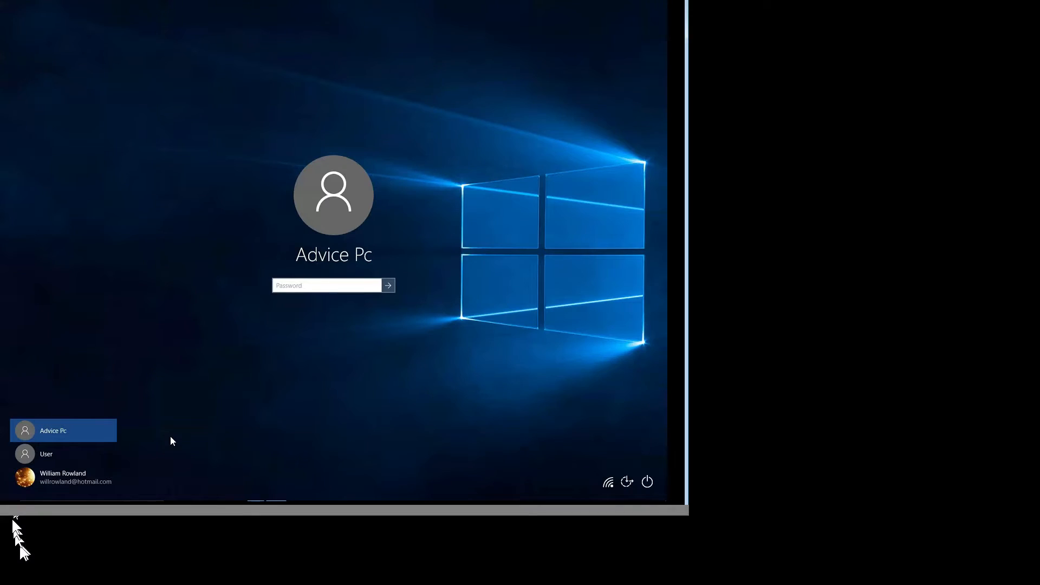
click(60, 474)
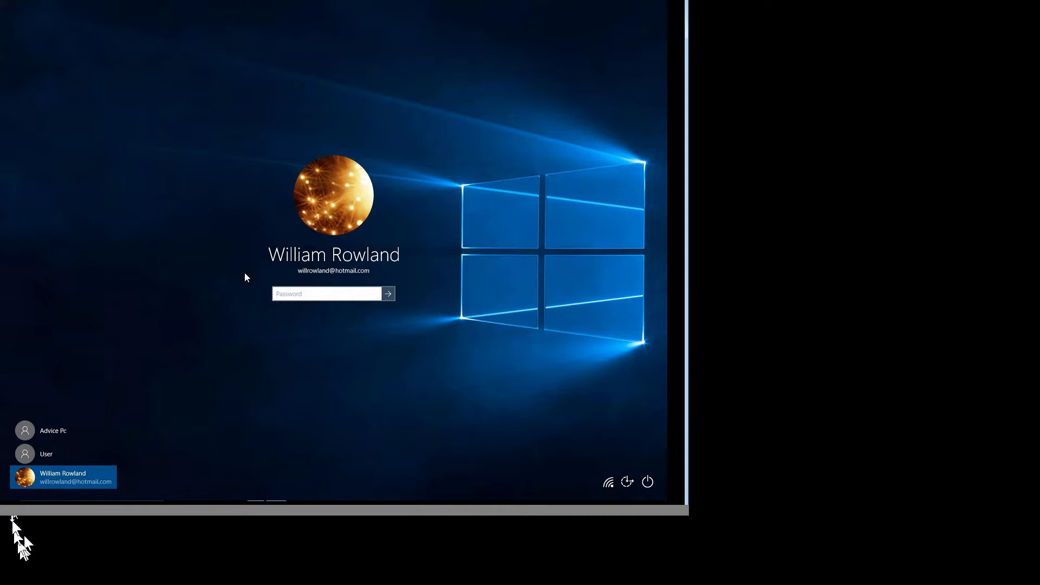
text(••••••••••••)
click(392, 297)
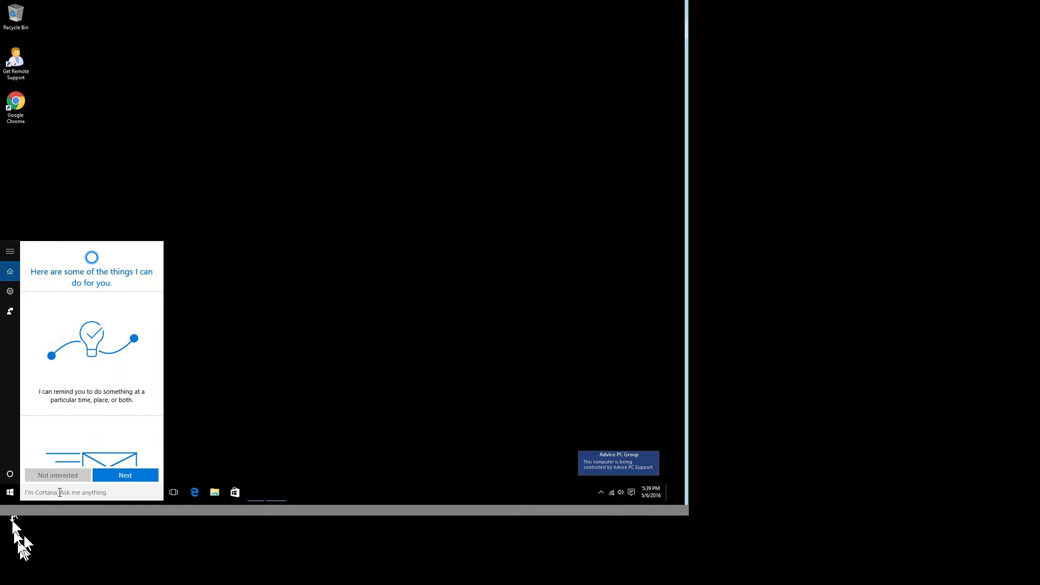
Step: Search 'user' and open the Add, edit, or remove other users settings page
text(u)
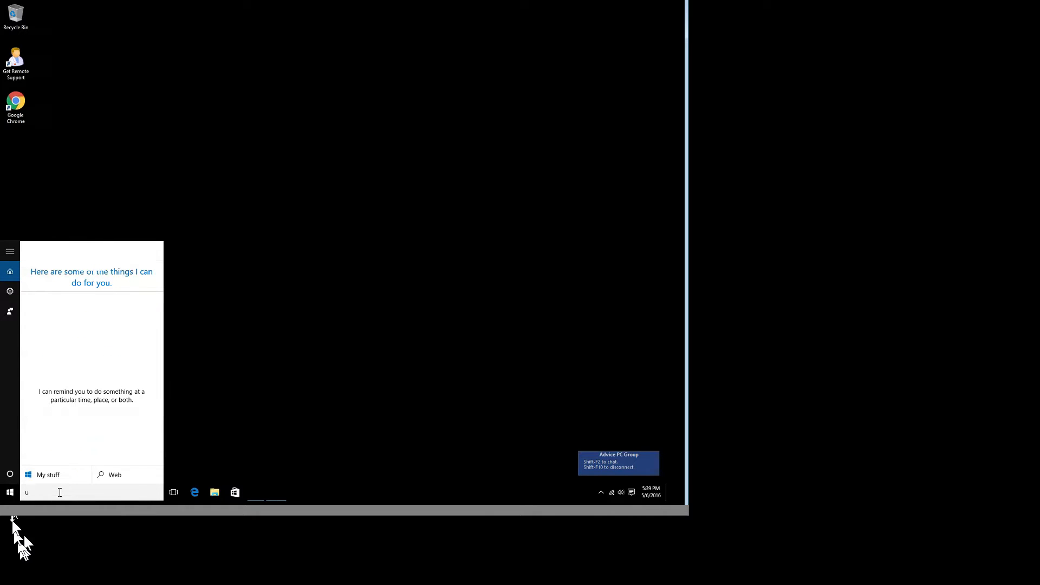
text(ser)
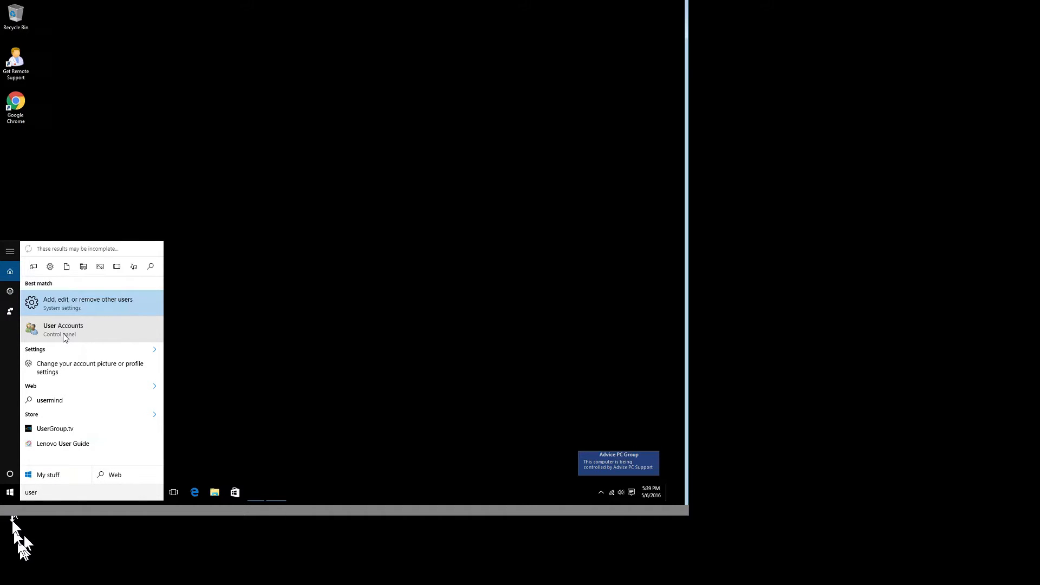
click(76, 305)
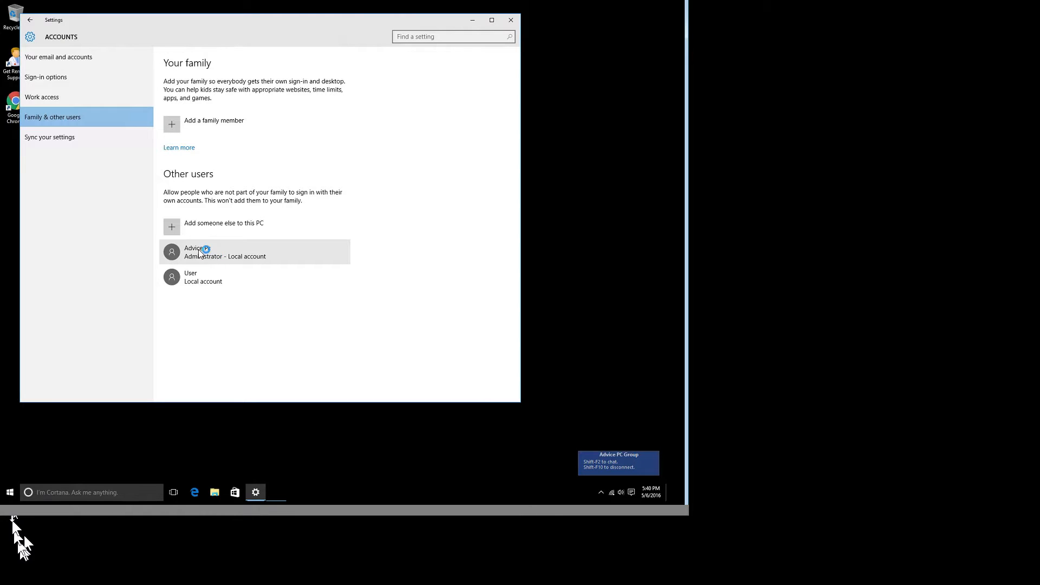
Step: View Sign-in options, then Your email and accounts showing the Microsoft account as Administrator
click(60, 81)
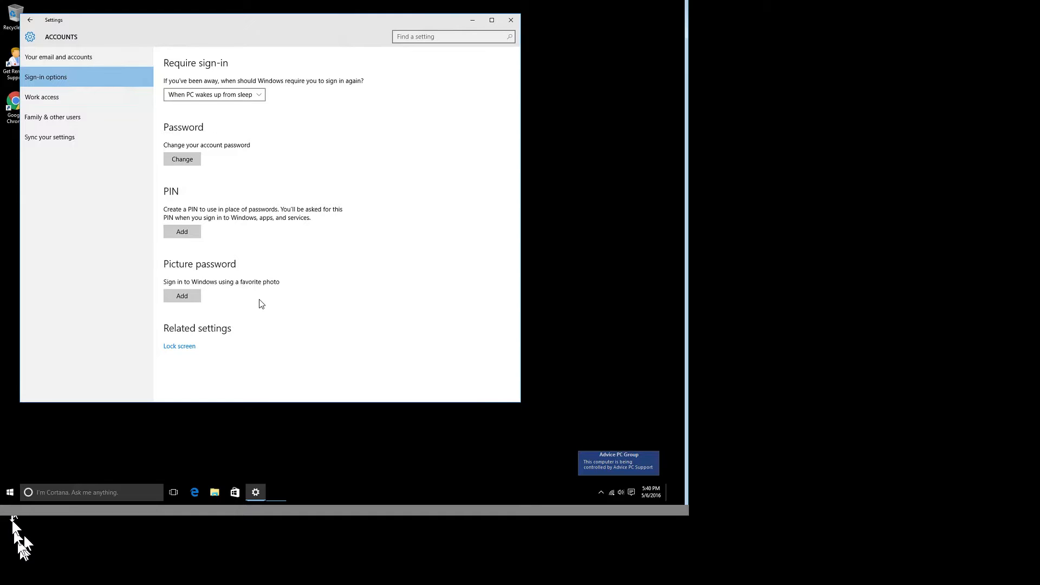
click(69, 58)
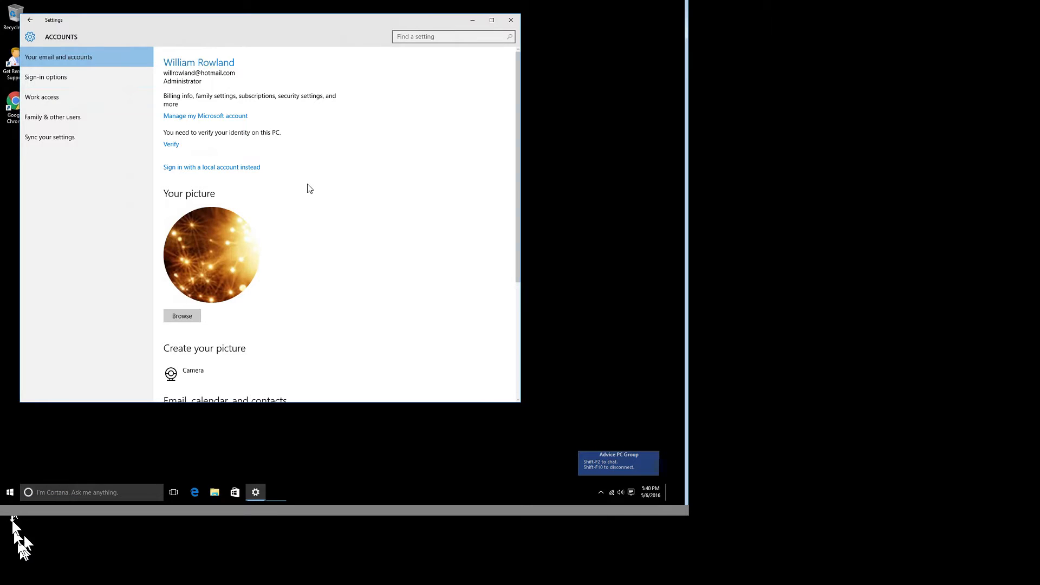
click(120, 494)
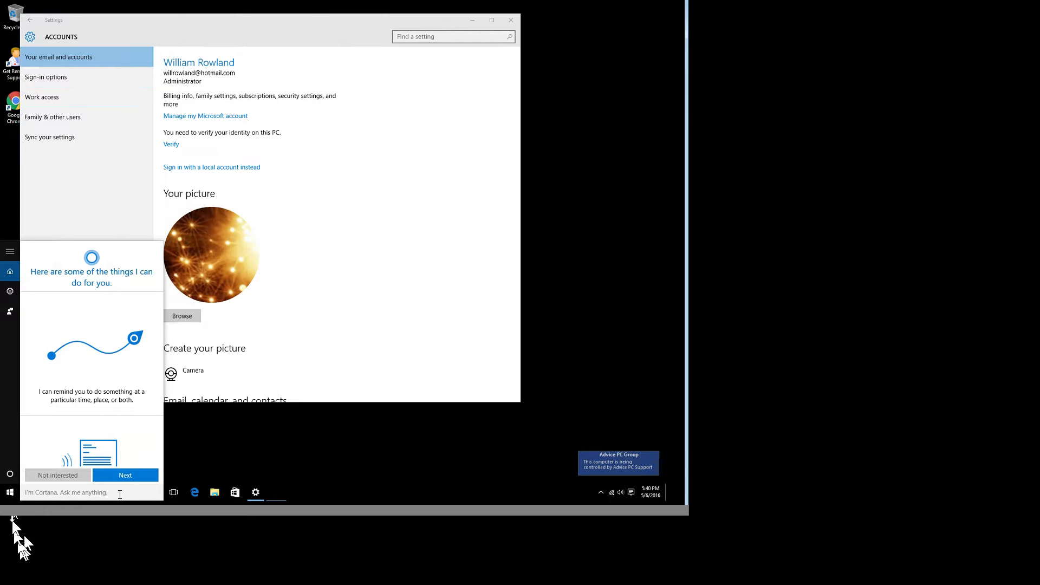
Step: Search 'user' to open the User Accounts control panel, then bring Settings back to the front
text(user)
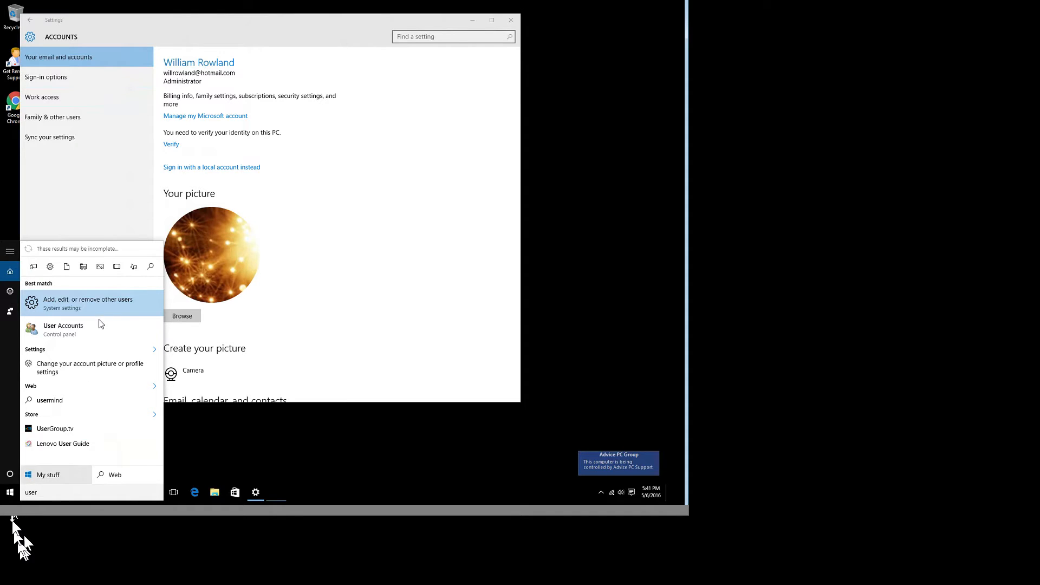
click(73, 330)
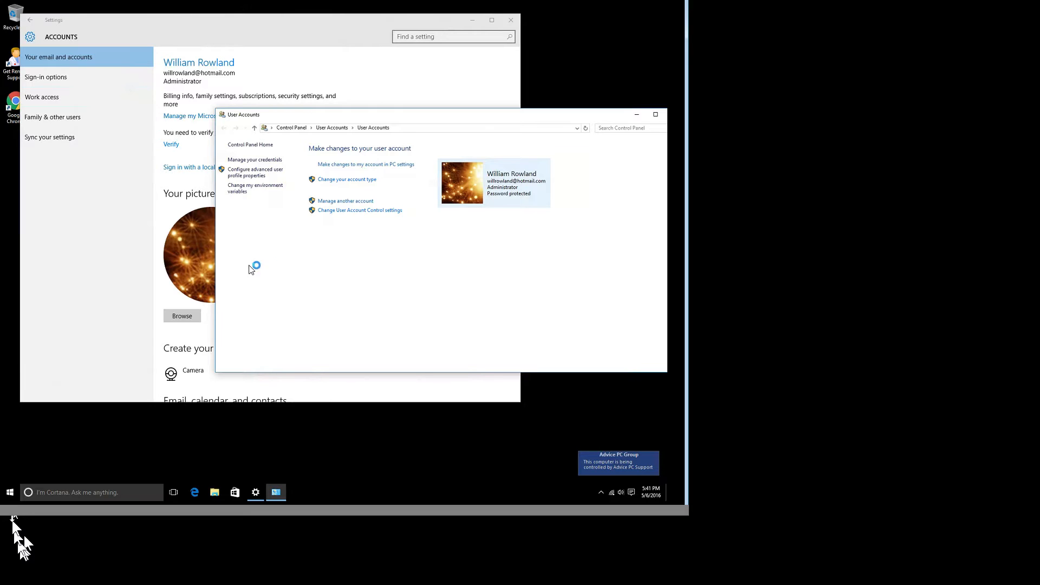
click(80, 246)
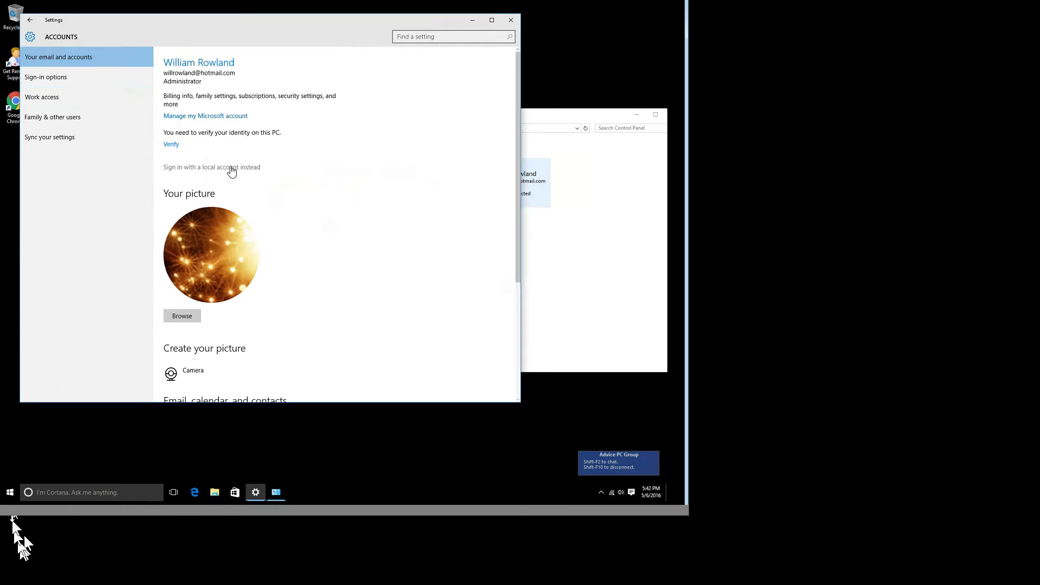
Step: Choose Sign in with a local account instead, verify the current password, and enter the new local user name
click(232, 169)
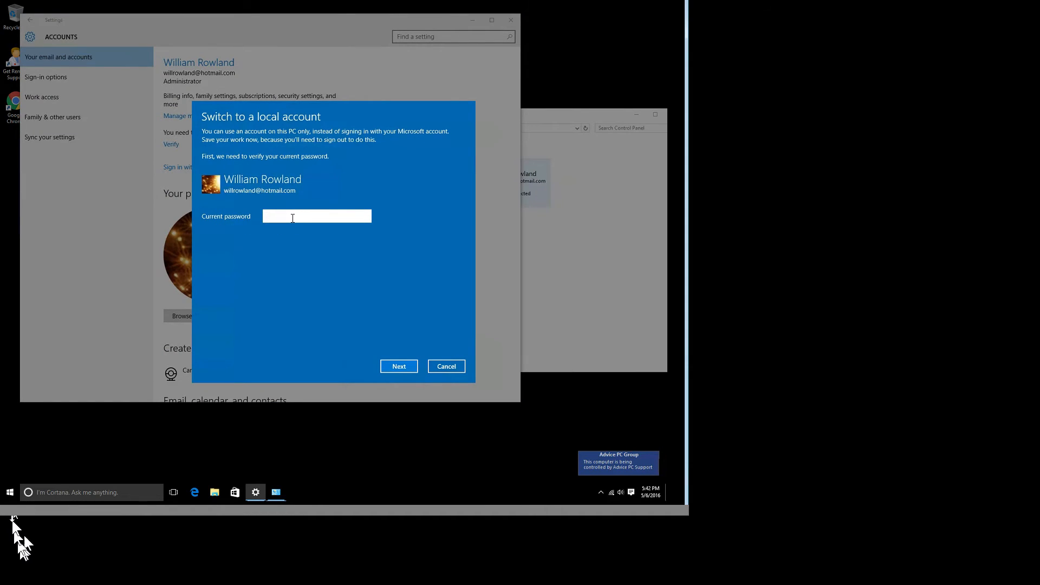
text(************)
click(402, 369)
text(willr)
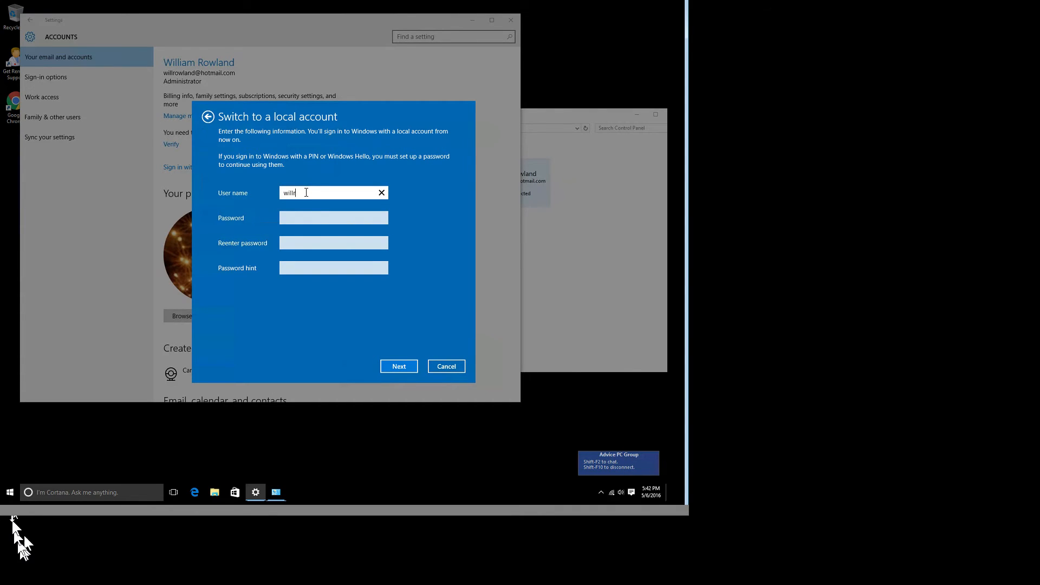
text(ow)
click(401, 367)
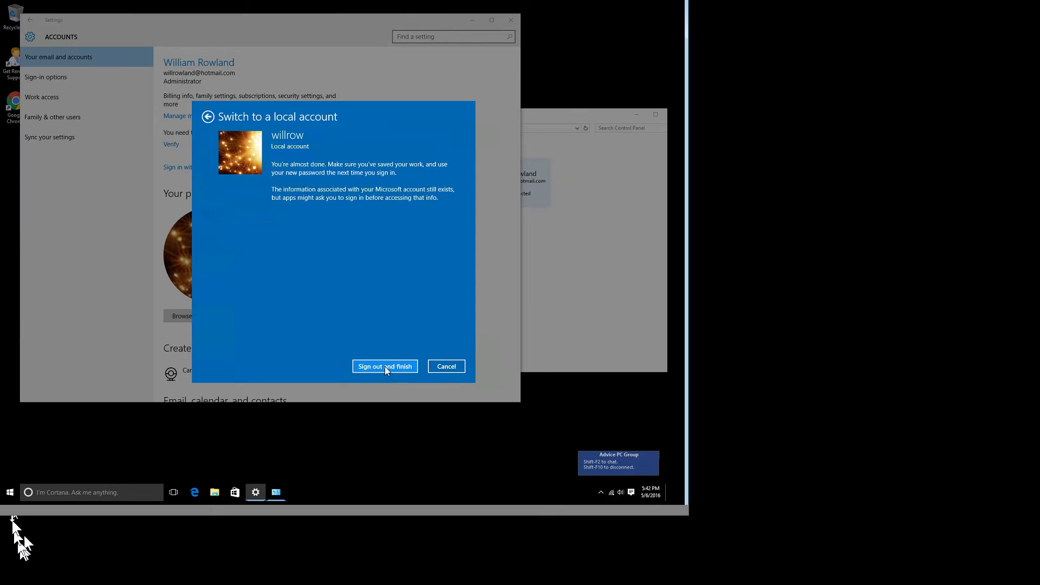
Step: Sign out and finish the switch, then sign in to the PC with the new local account
click(385, 366)
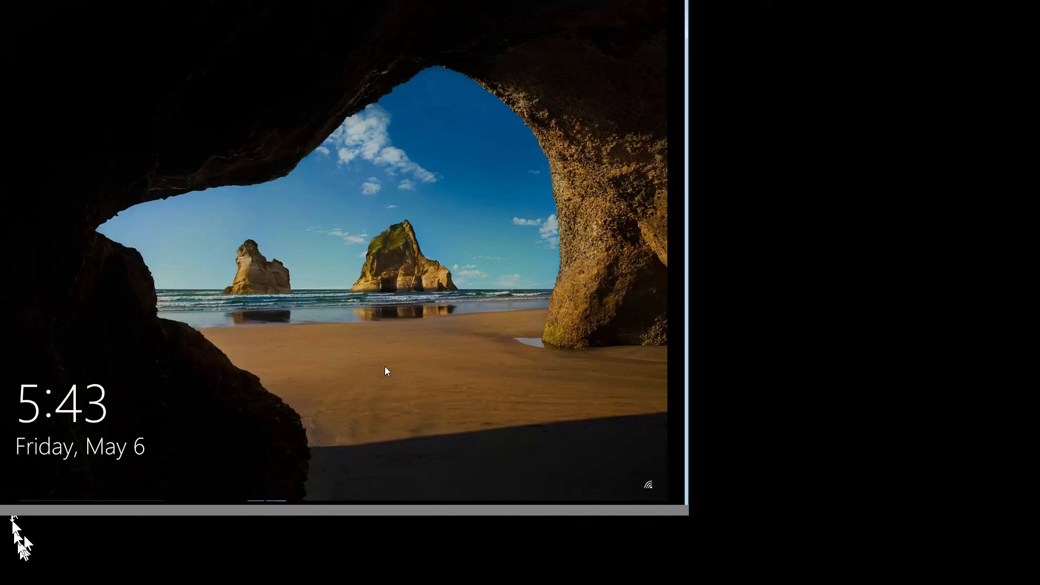
click(307, 378)
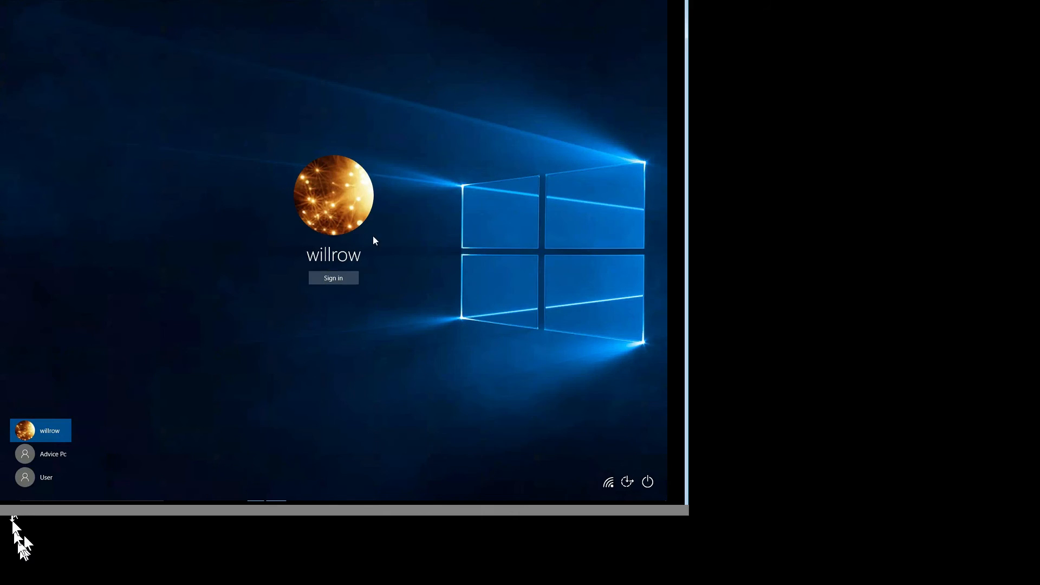
click(338, 281)
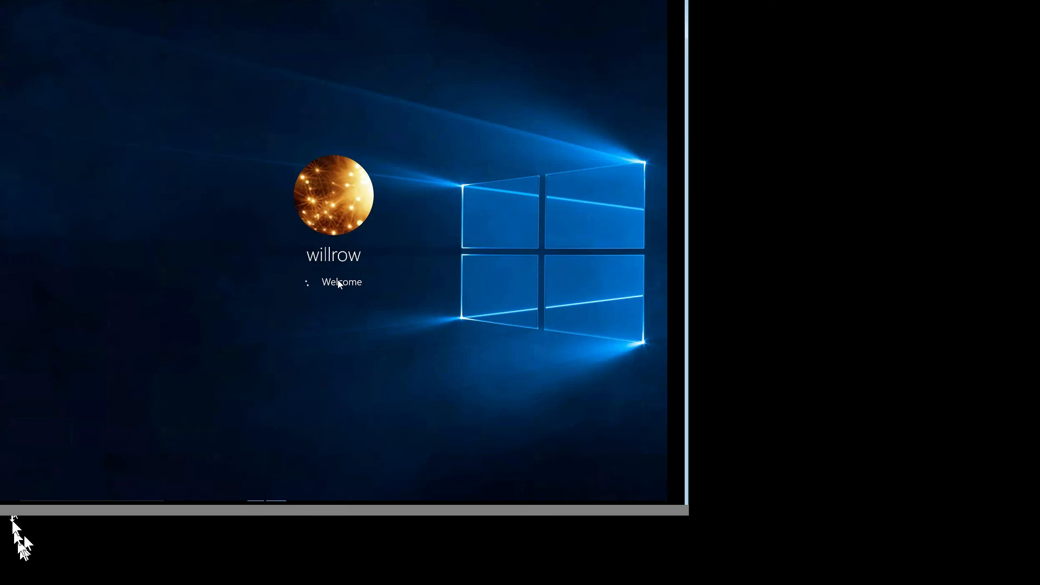